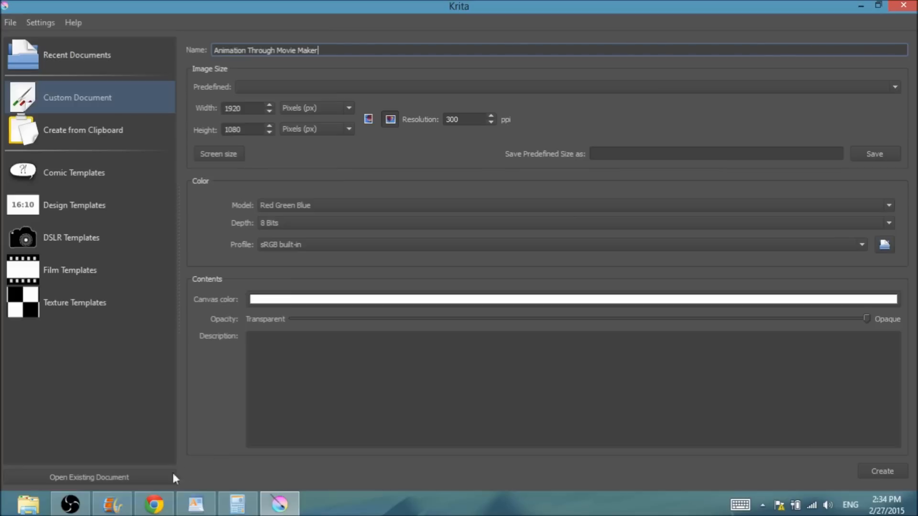
# Switch to WordPad and review the notes converting frame rates to frame durations.
pyautogui.moveTo(154, 505)
pyautogui.click(152, 505)
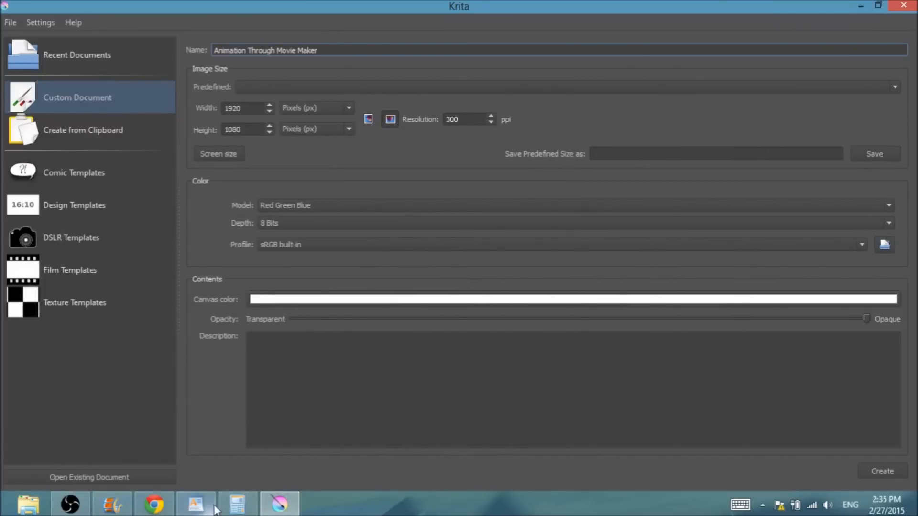
pyautogui.click(197, 508)
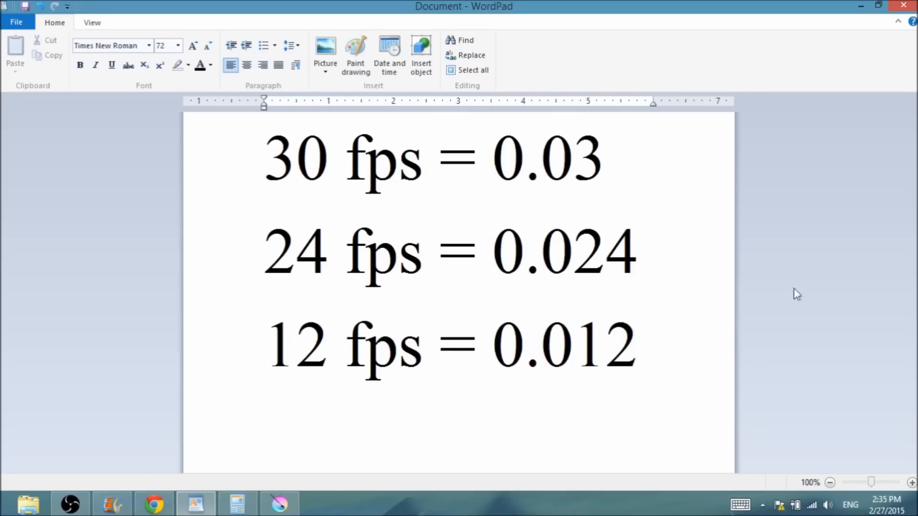
# Minimise the WordPad, Krita and Calculator windows and switch to Movie Maker.
pyautogui.click(861, 6)
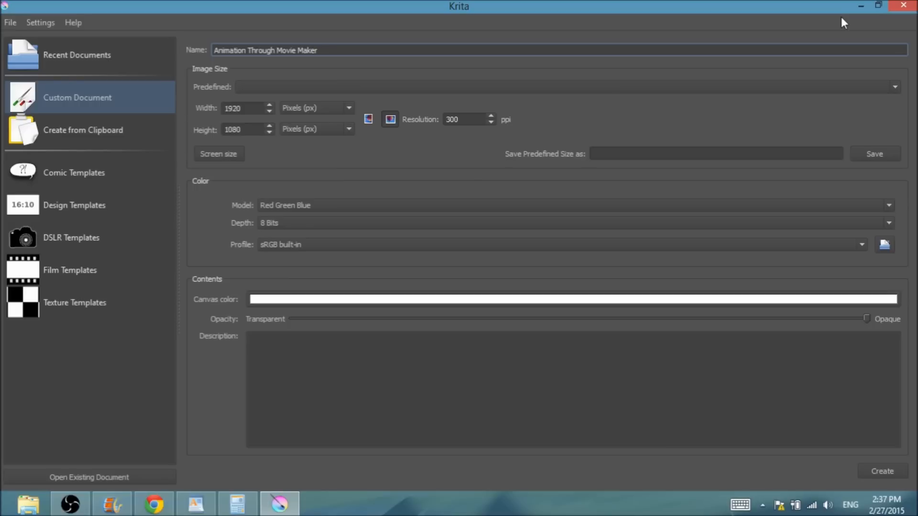
pyautogui.click(859, 5)
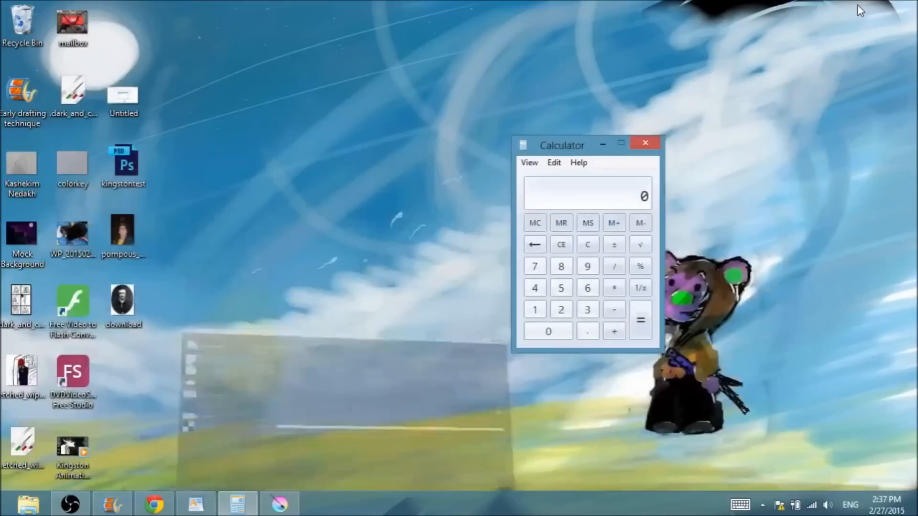
pyautogui.click(601, 143)
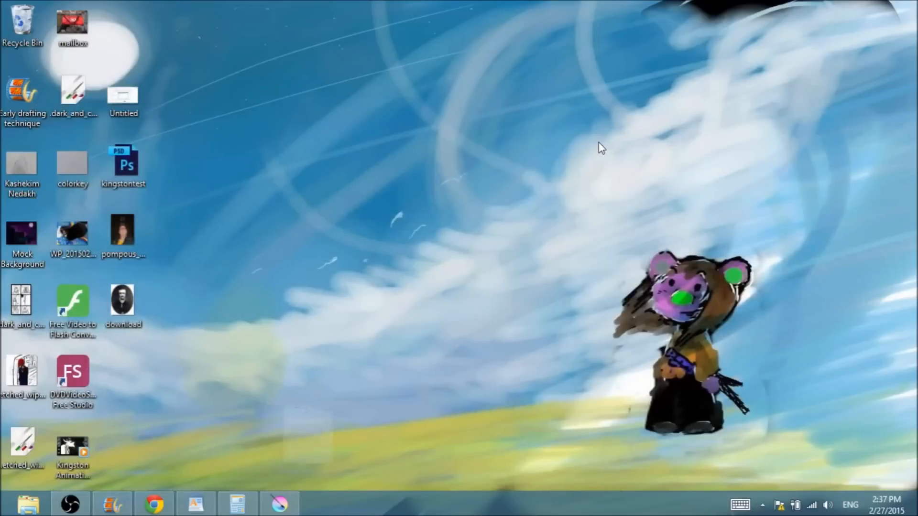
pyautogui.click(109, 510)
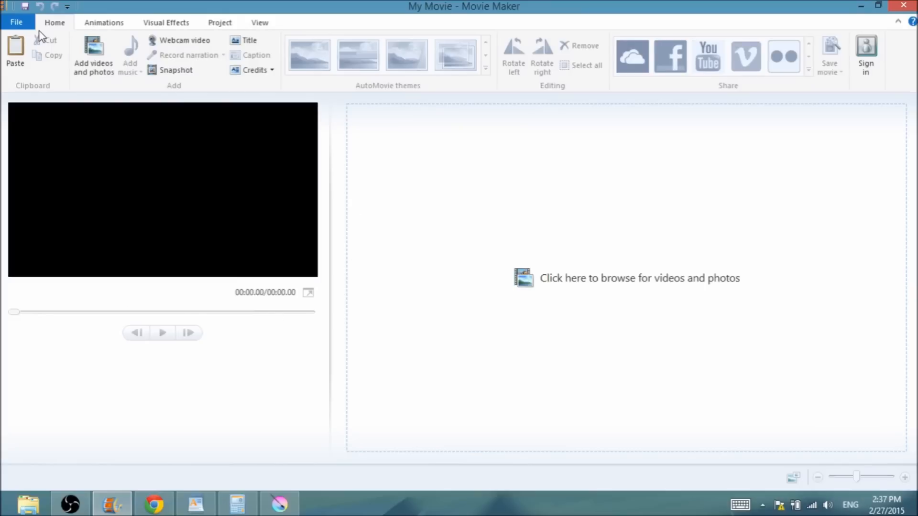
# Start adding photos to the project and browse to the folder The Other Scottie Blink PNG in the Pictures library.
pyautogui.click(96, 50)
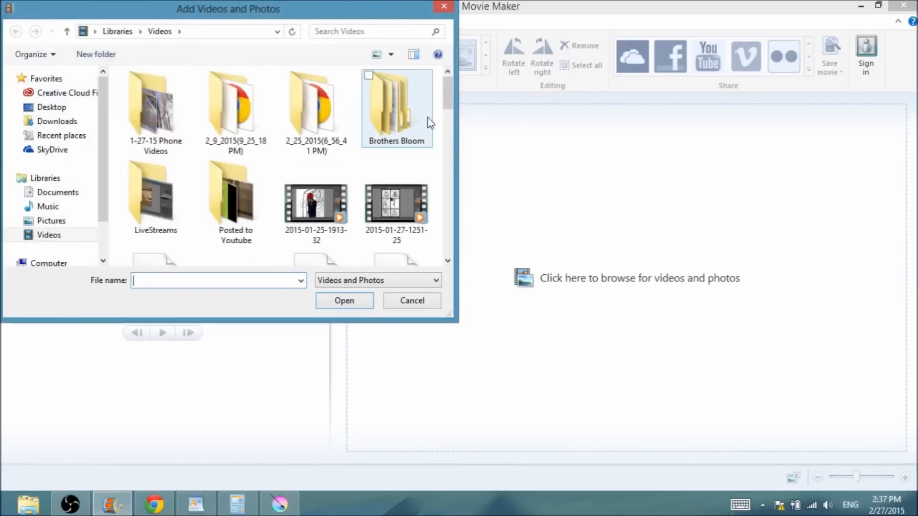
pyautogui.scroll(-5, 447, 105)
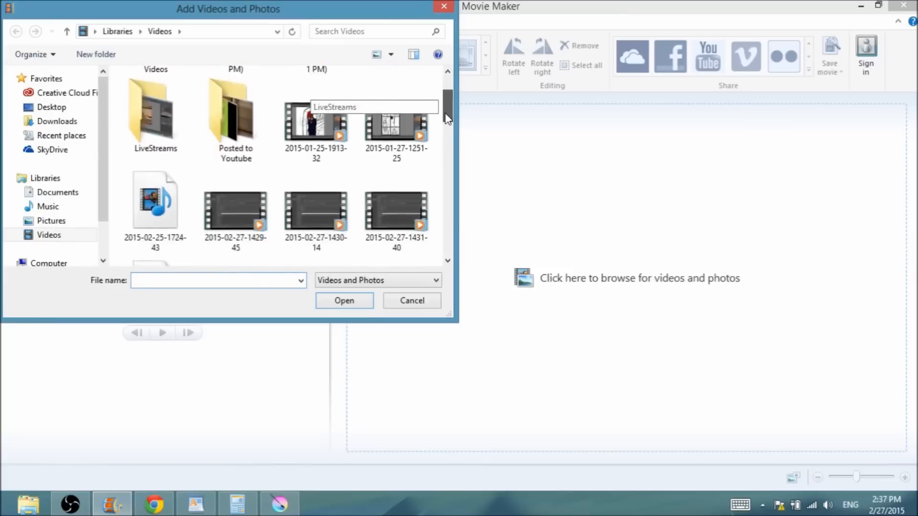
pyautogui.scroll(5, 444, 101)
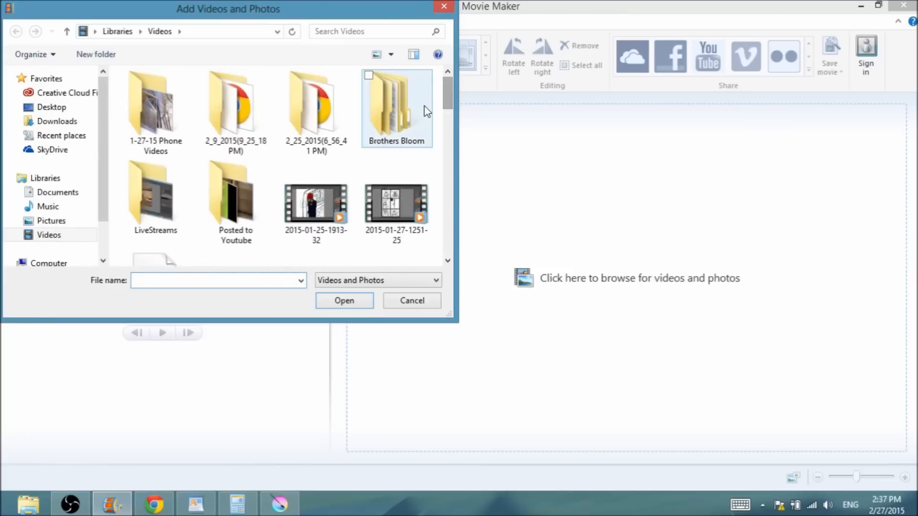
pyautogui.click(42, 222)
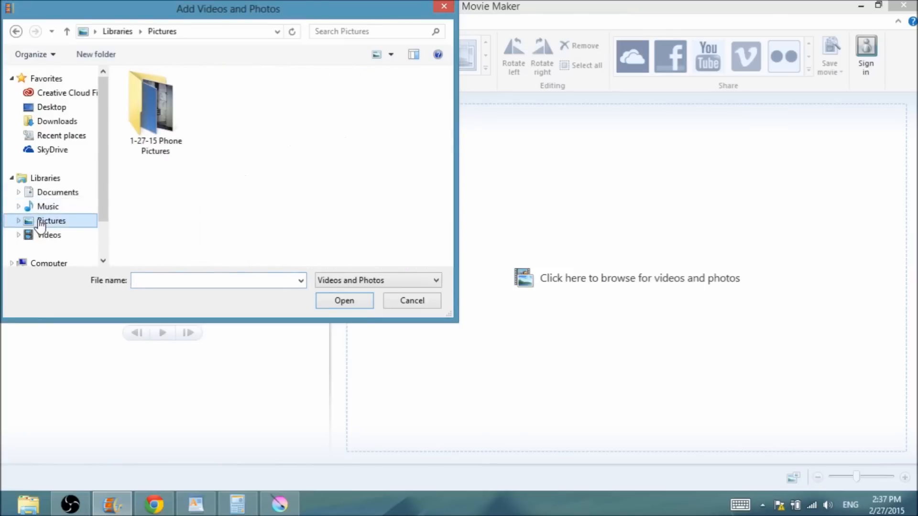
pyautogui.doubleClick(238, 204)
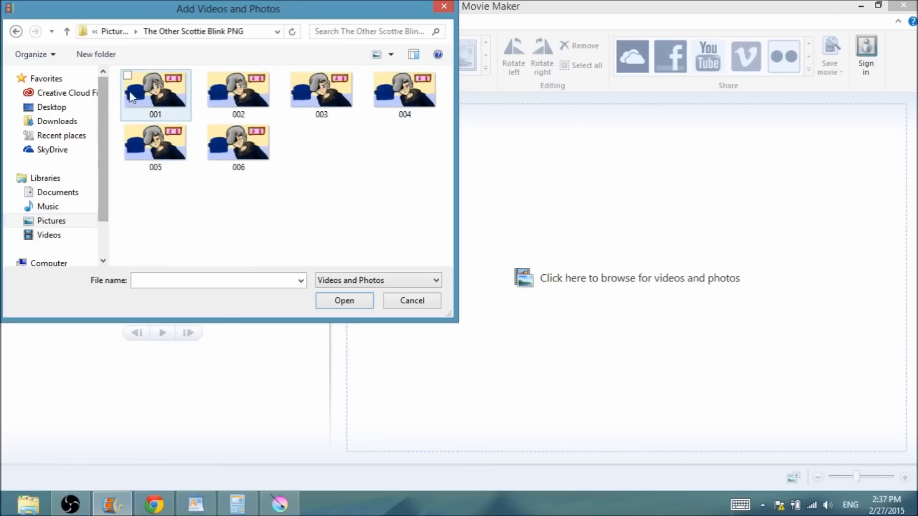
# Import images 001 through 006 from the blink folder into the project.
pyautogui.click(128, 79)
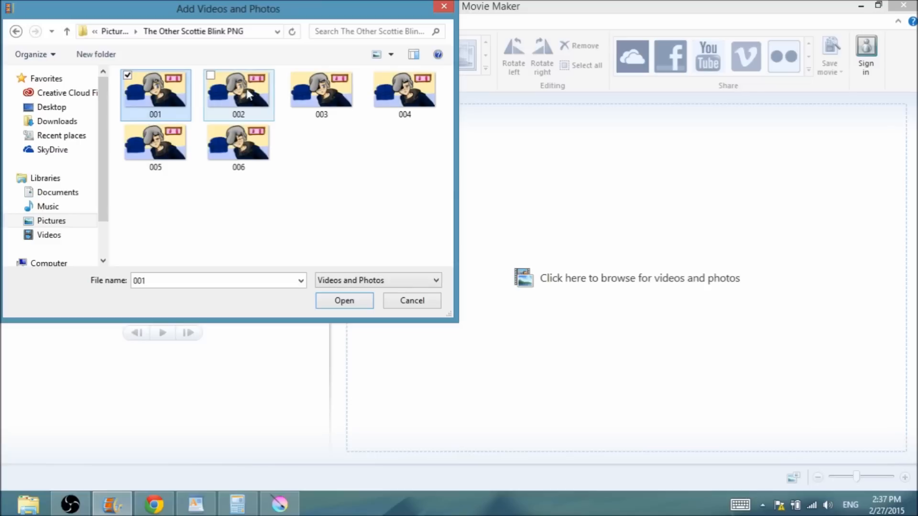
pyautogui.keyDown('ctrl'); pyautogui.click(248, 95); pyautogui.keyUp('ctrl')
pyautogui.keyDown('ctrl'); pyautogui.click(314, 92); pyautogui.keyUp('ctrl')
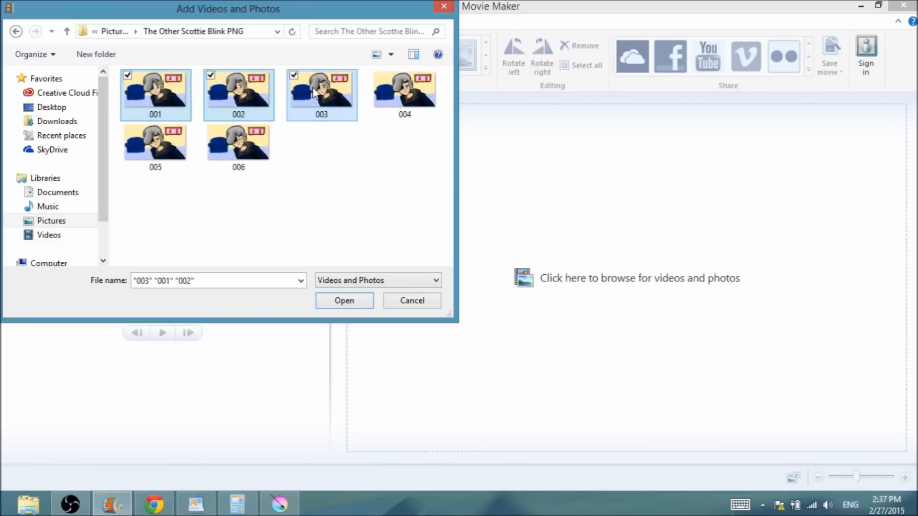
pyautogui.keyDown('ctrl'); pyautogui.click(391, 96); pyautogui.keyUp('ctrl')
pyautogui.keyDown('ctrl'); pyautogui.click(164, 152); pyautogui.keyUp('ctrl')
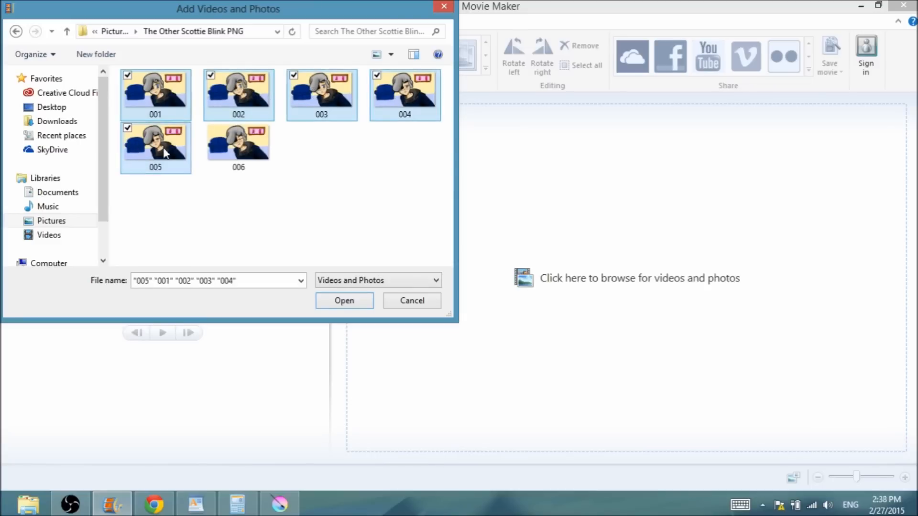
pyautogui.keyDown('ctrl'); pyautogui.click(216, 154); pyautogui.keyUp('ctrl')
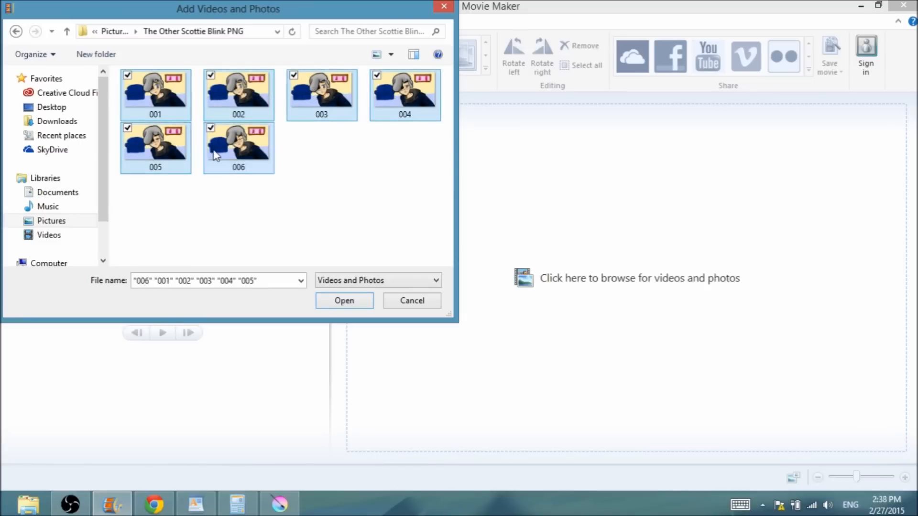
pyautogui.click(342, 305)
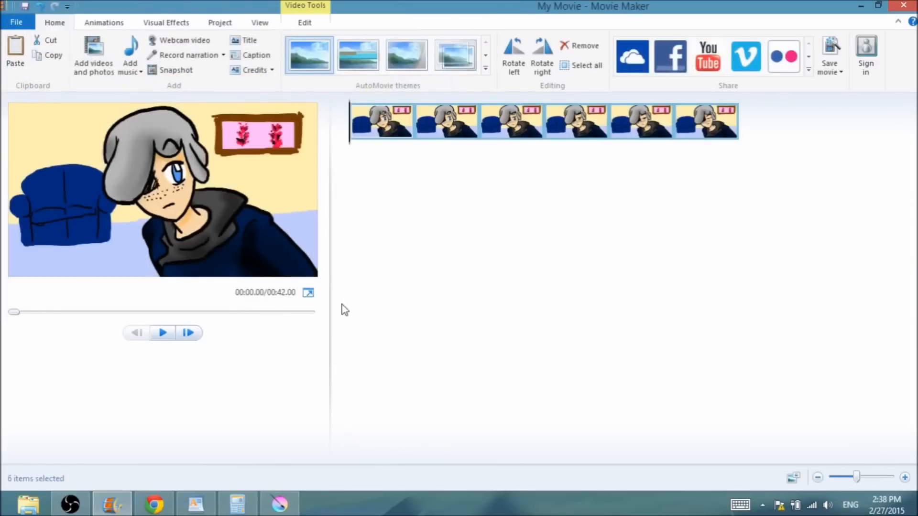
# Preview the imported sequence briefly, then return to the first image and show the clip editing options.
pyautogui.click(163, 333)
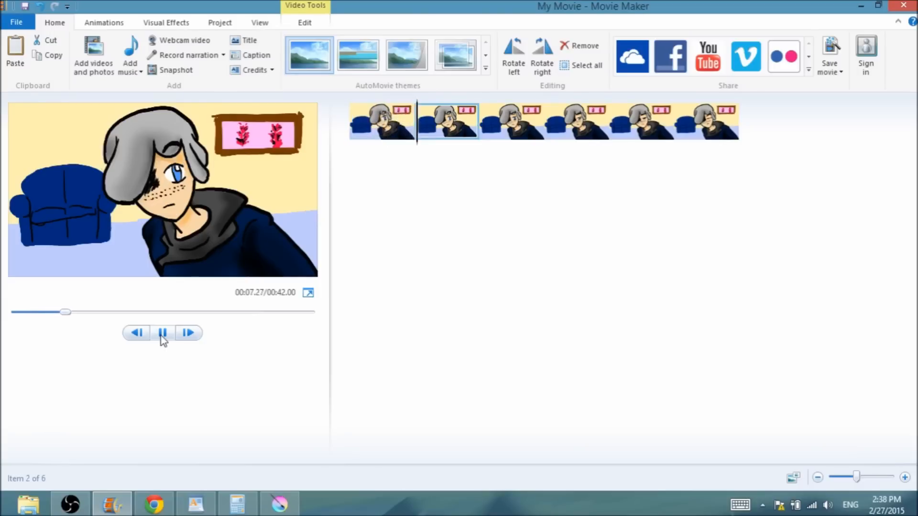
pyautogui.click(163, 333)
pyautogui.moveTo(436, 129); pyautogui.dragTo(349, 119)
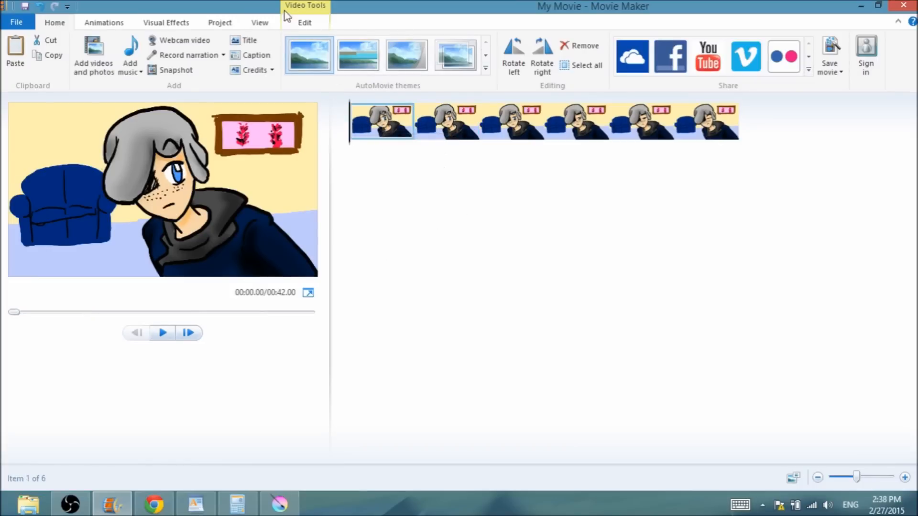
pyautogui.click(303, 23)
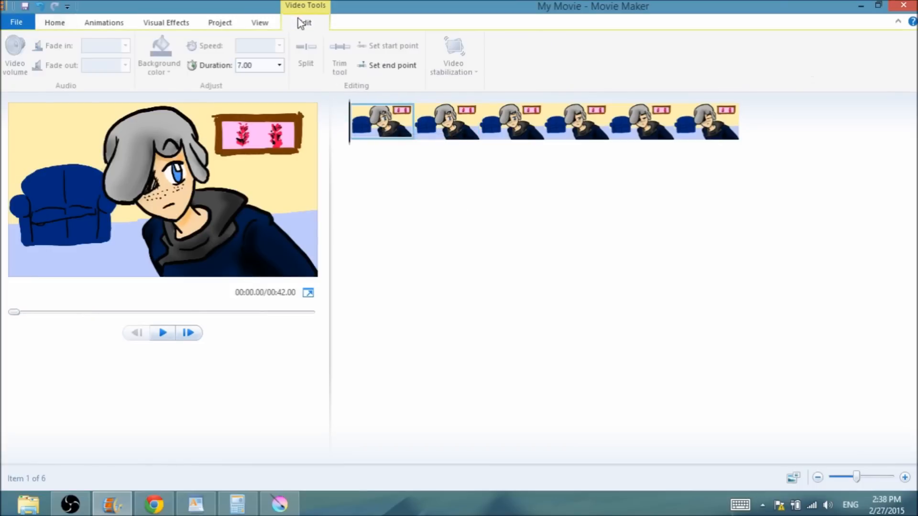
pyautogui.click(254, 67)
pyautogui.click(371, 174)
pyautogui.keyDown('ctrl'); pyautogui.click(718, 127); pyautogui.keyUp('ctrl')
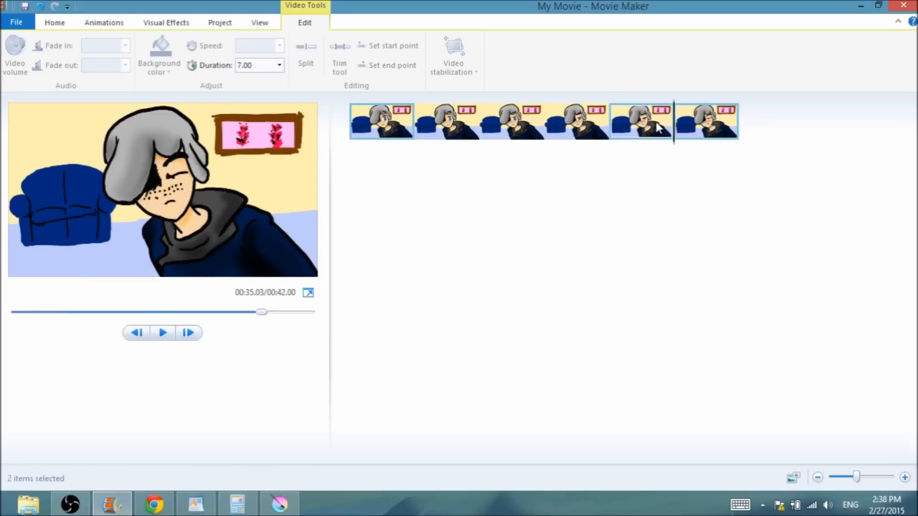
pyautogui.keyDown('ctrl'); pyautogui.click(617, 127); pyautogui.keyUp('ctrl')
pyautogui.keyDown('ctrl'); pyautogui.click(589, 121); pyautogui.keyUp('ctrl')
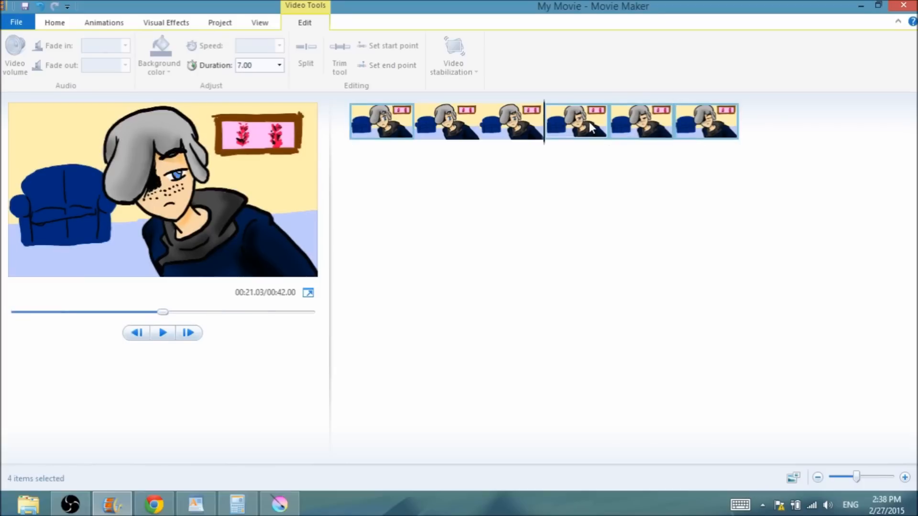
pyautogui.keyDown('ctrl'); pyautogui.click(511, 127); pyautogui.keyUp('ctrl')
pyautogui.keyDown('ctrl'); pyautogui.click(466, 124); pyautogui.keyUp('ctrl')
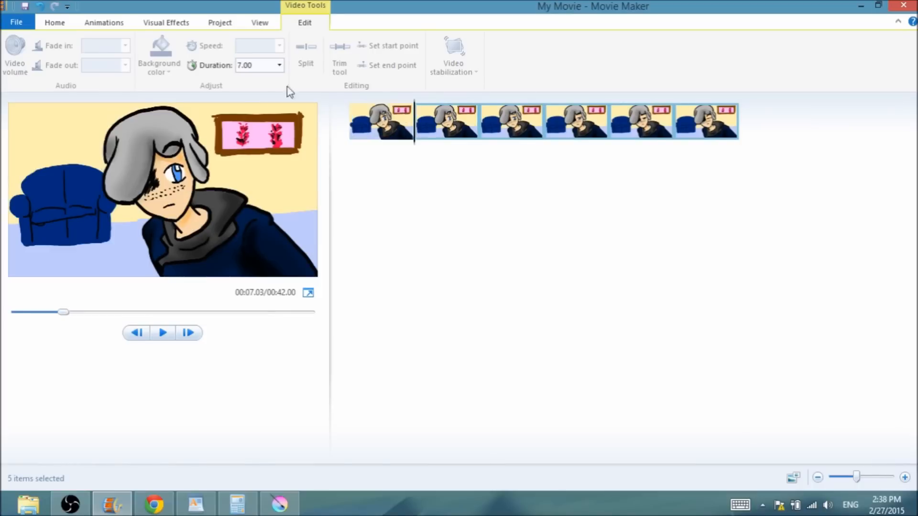
pyautogui.click(254, 66)
pyautogui.keyDown('ctrl'); pyautogui.click(385, 134); pyautogui.keyUp('ctrl')
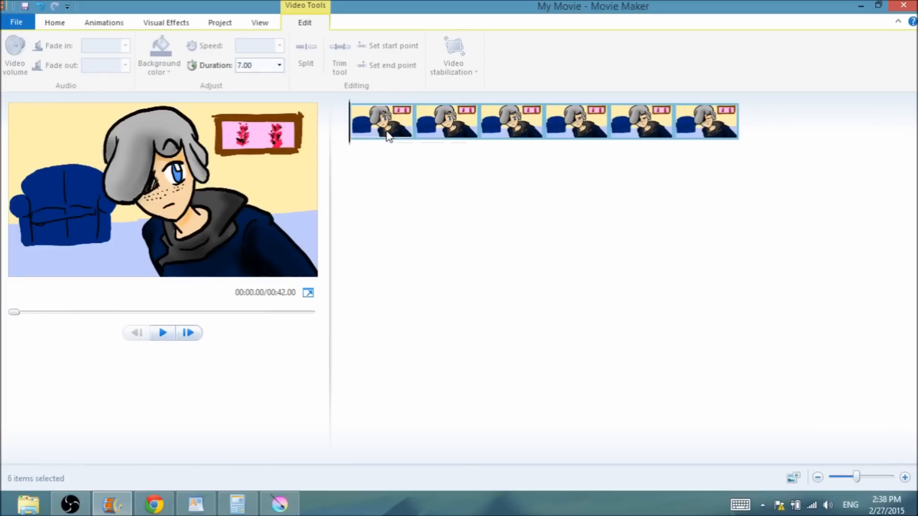
# Select the second through fifth images in the storyboard and set their duration to 0.06 seconds.
pyautogui.click(446, 120)
pyautogui.keyDown('ctrl'); pyautogui.click(516, 126); pyautogui.keyUp('ctrl')
pyautogui.keyDown('ctrl'); pyautogui.click(581, 129); pyautogui.keyUp('ctrl')
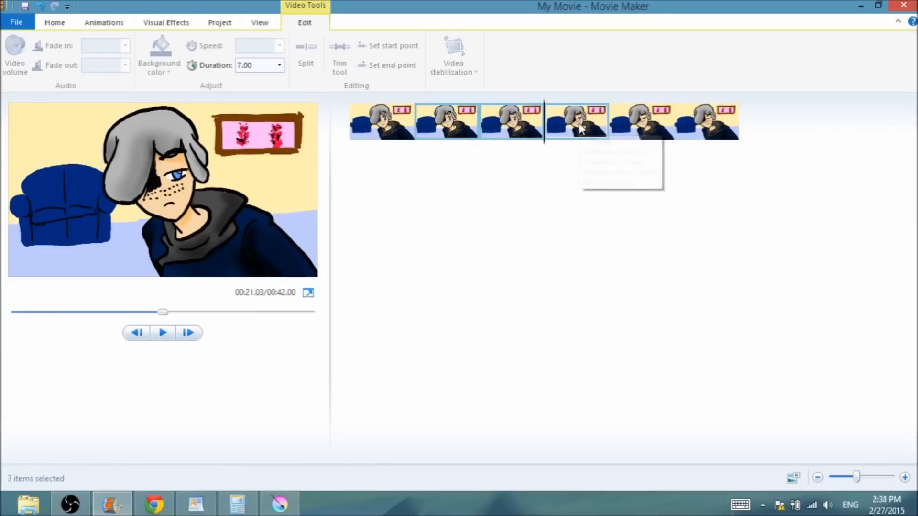
pyautogui.keyDown('ctrl'); pyautogui.click(656, 126); pyautogui.keyUp('ctrl')
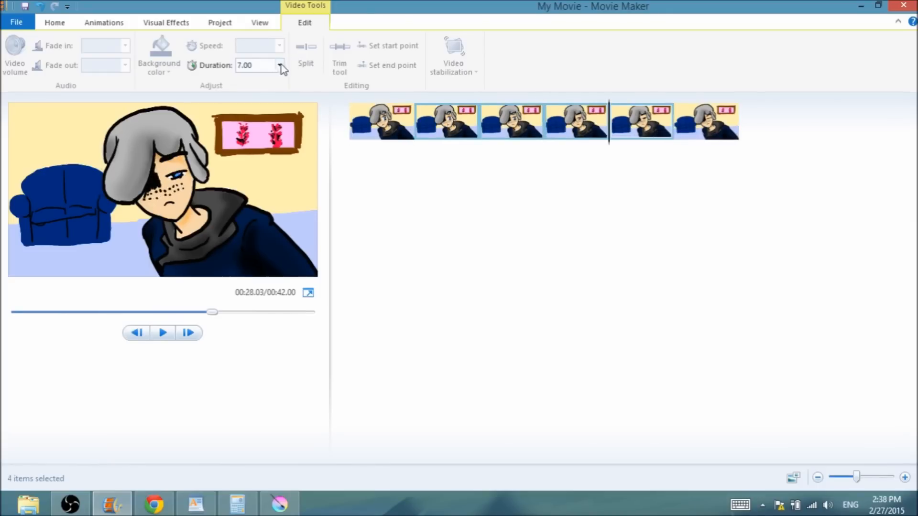
pyautogui.click(260, 64)
pyautogui.write('1')
pyautogui.write('06')
pyautogui.press('Return')
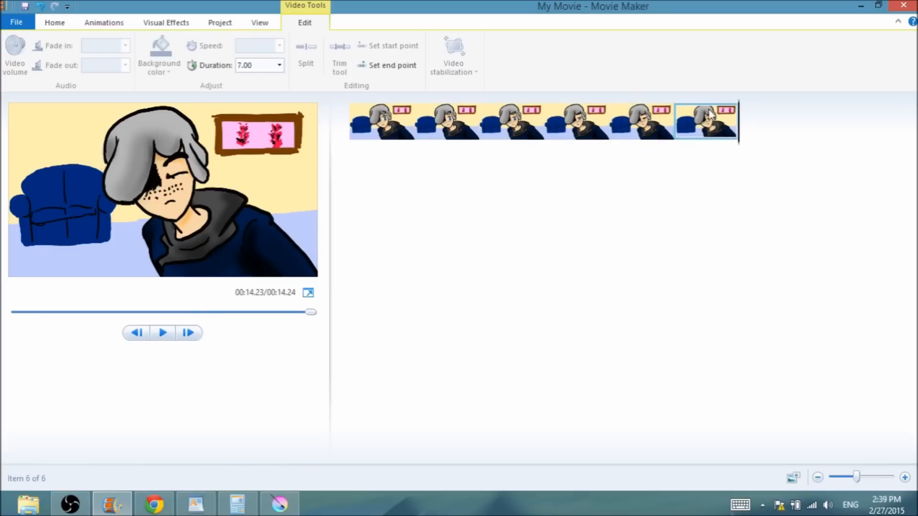
# Set the duration of the first image in the storyboard to 0.15 seconds.
pyautogui.click(596, 113)
pyautogui.click(385, 125)
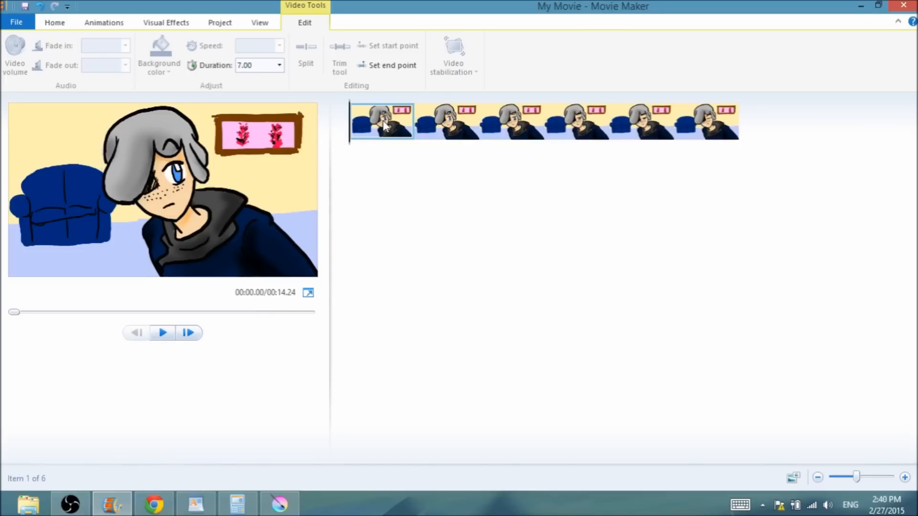
pyautogui.click(259, 64)
pyautogui.press('BackSpace')
pyautogui.write('.15')
pyautogui.press('Return')
# Set the duration of the sixth image in the storyboard to 0.15 seconds.
pyautogui.click(707, 122)
pyautogui.click(259, 64)
pyautogui.write('0.15')
pyautogui.press('Return')
# Rewind the movie and play the blink animation several times to check its timing.
pyautogui.moveTo(693, 123); pyautogui.dragTo(338, 98)
pyautogui.click(163, 333)
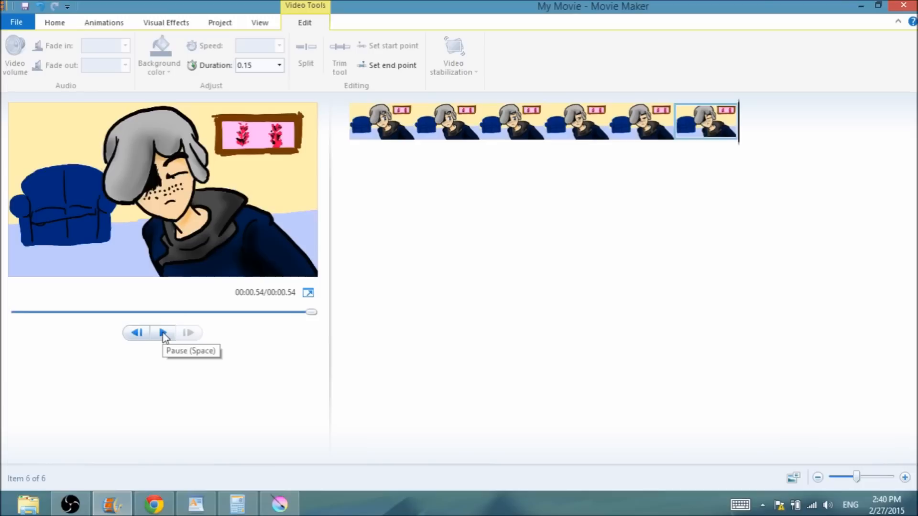
pyautogui.click(163, 333)
pyautogui.click(163, 333)
pyautogui.click(163, 334)
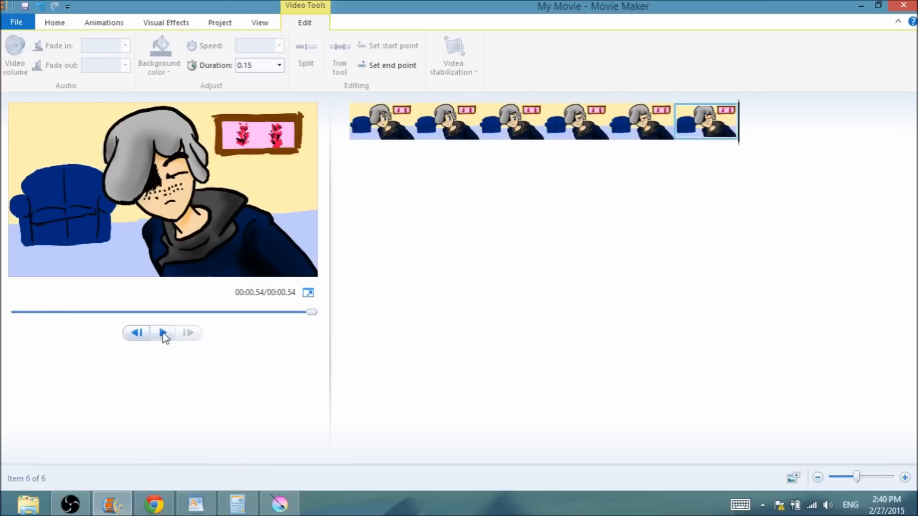
# Add images 001 through 006 together to the end of the storyboard, picking them in reverse order from 006 to 001.
pyautogui.click(55, 23)
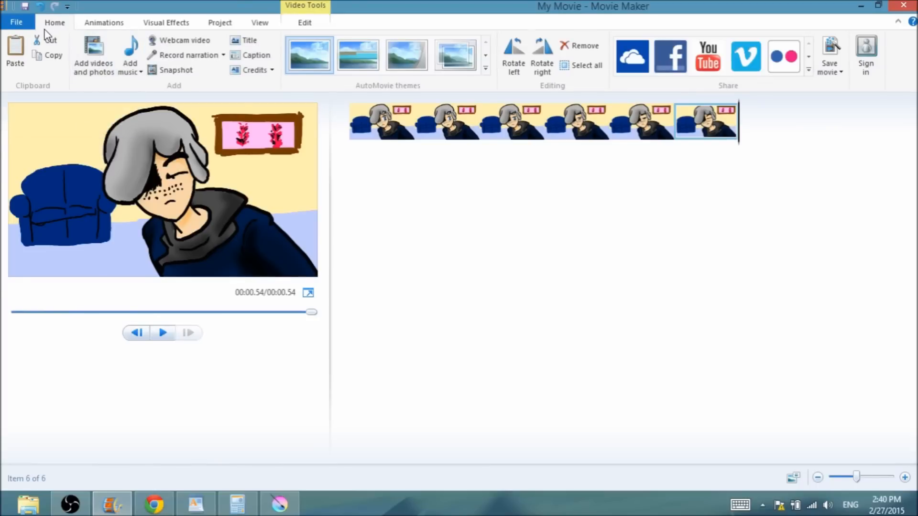
pyautogui.click(103, 56)
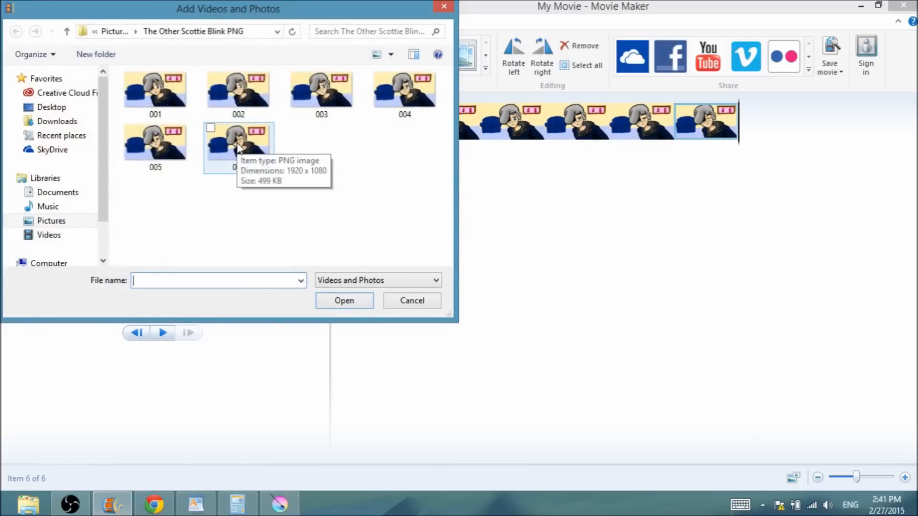
pyautogui.click(237, 147)
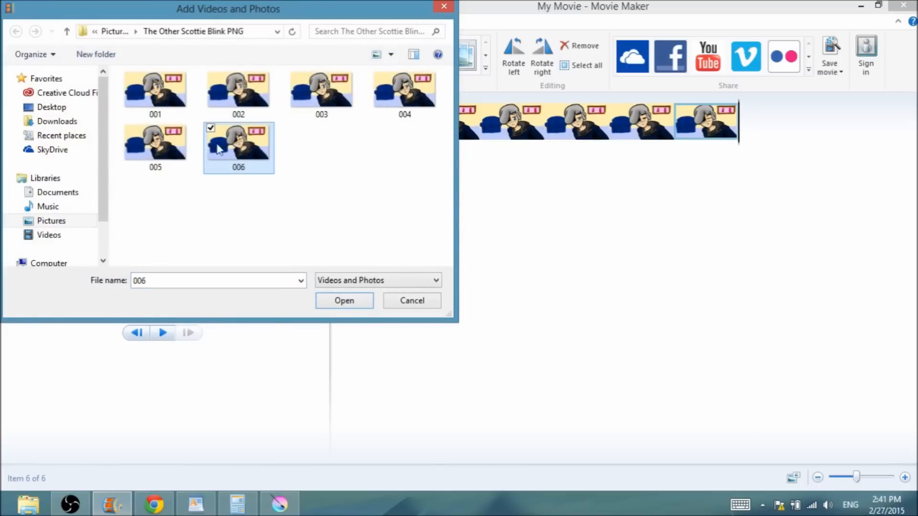
pyautogui.keyDown('ctrl'); pyautogui.click(164, 151); pyautogui.keyUp('ctrl')
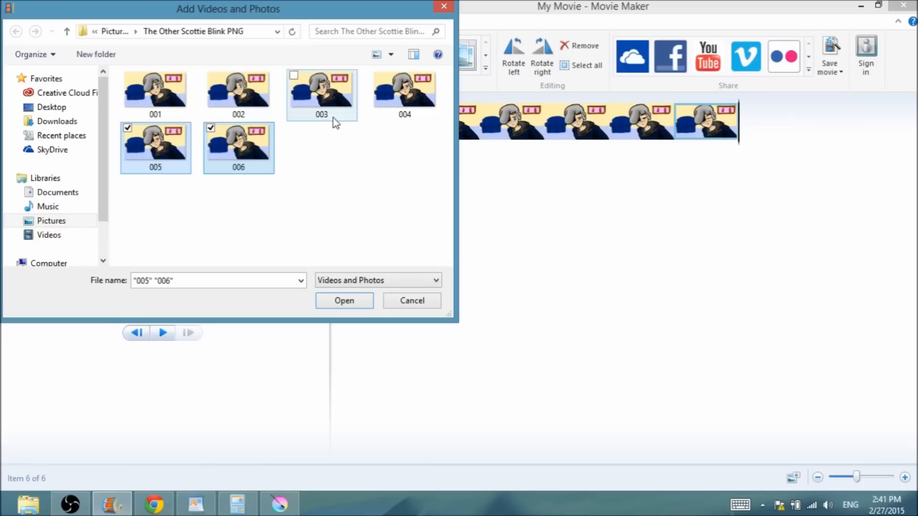
pyautogui.keyDown('ctrl'); pyautogui.click(402, 104); pyautogui.keyUp('ctrl')
pyautogui.keyDown('ctrl'); pyautogui.click(321, 93); pyautogui.keyUp('ctrl')
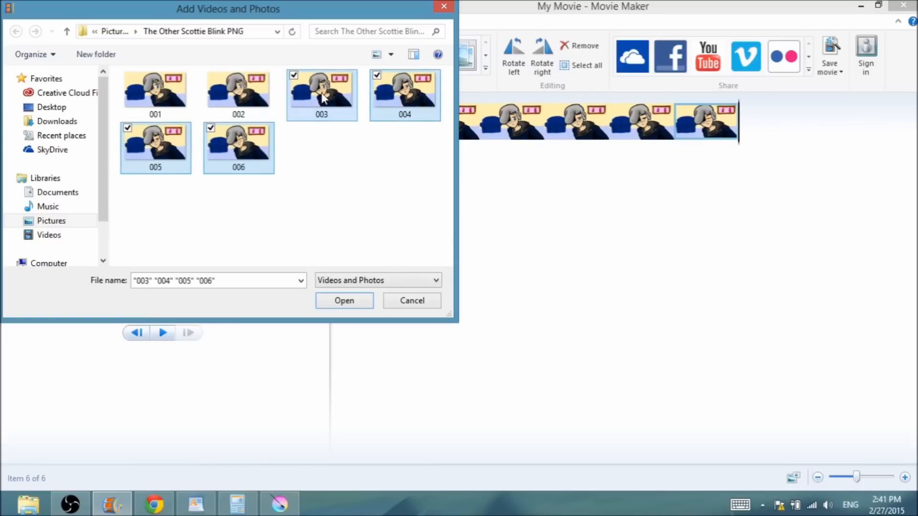
pyautogui.keyDown('ctrl'); pyautogui.click(231, 87); pyautogui.keyUp('ctrl')
pyautogui.keyDown('ctrl'); pyautogui.click(153, 82); pyautogui.keyUp('ctrl')
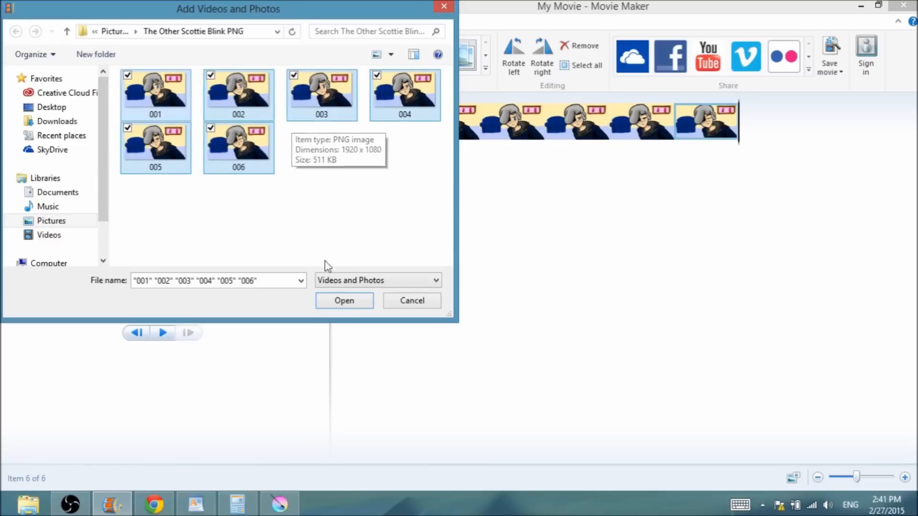
pyautogui.click(345, 301)
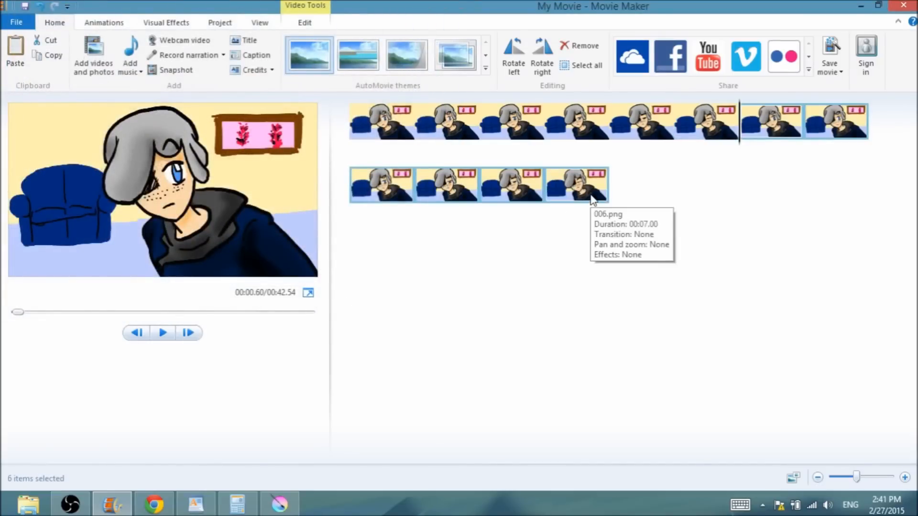
# Try to move the newly added images within the storyboard and delete all six of them.
pyautogui.moveTo(587, 199); pyautogui.dragTo(724, 123)
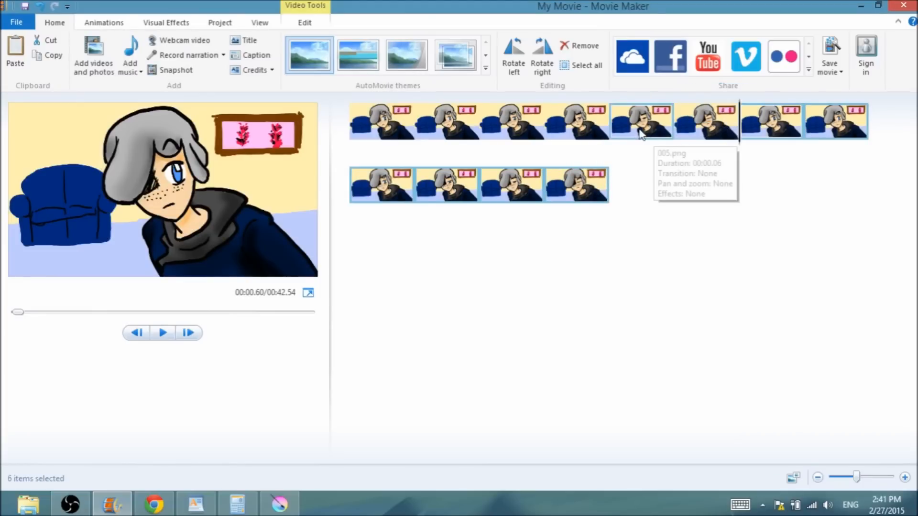
pyautogui.moveTo(584, 197)
pyautogui.mouseDown()
pyautogui.moveTo(599, 180)
pyautogui.moveTo(711, 139)
pyautogui.moveTo(746, 141)
pyautogui.moveTo(626, 215)
pyautogui.mouseUp()
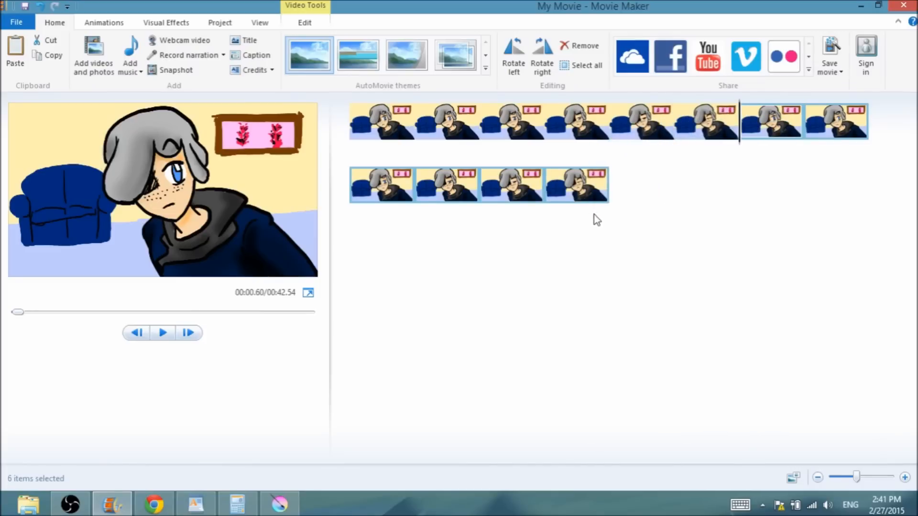
pyautogui.press('Delete')
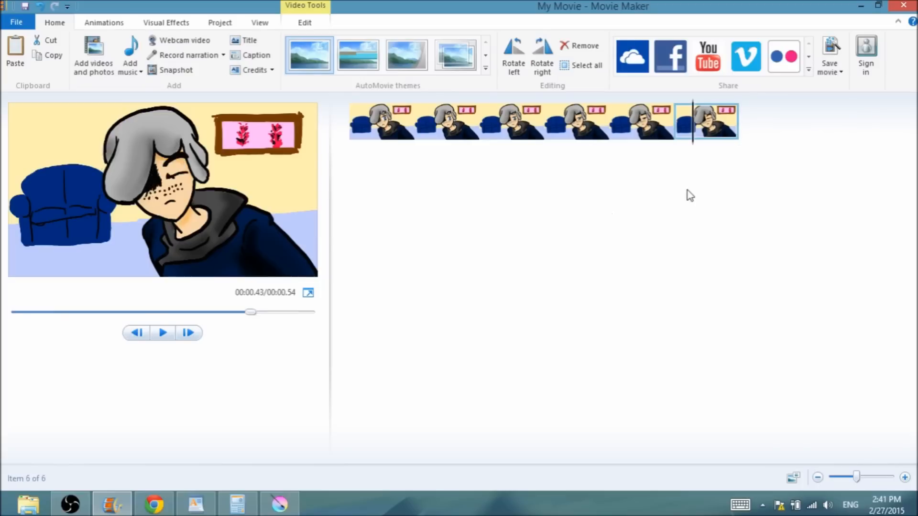
# Place the playhead at the end of the sixth image and add image 006 after it.
pyautogui.moveTo(693, 135); pyautogui.dragTo(742, 138)
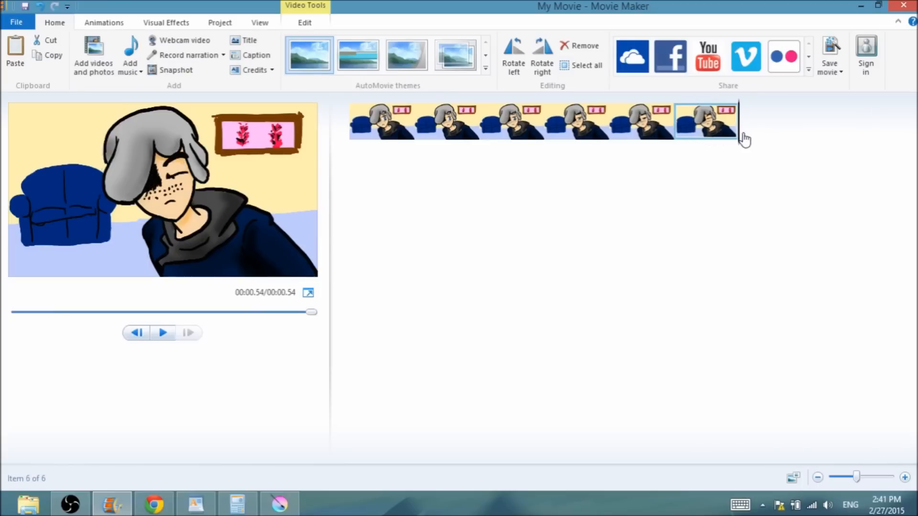
pyautogui.click(93, 53)
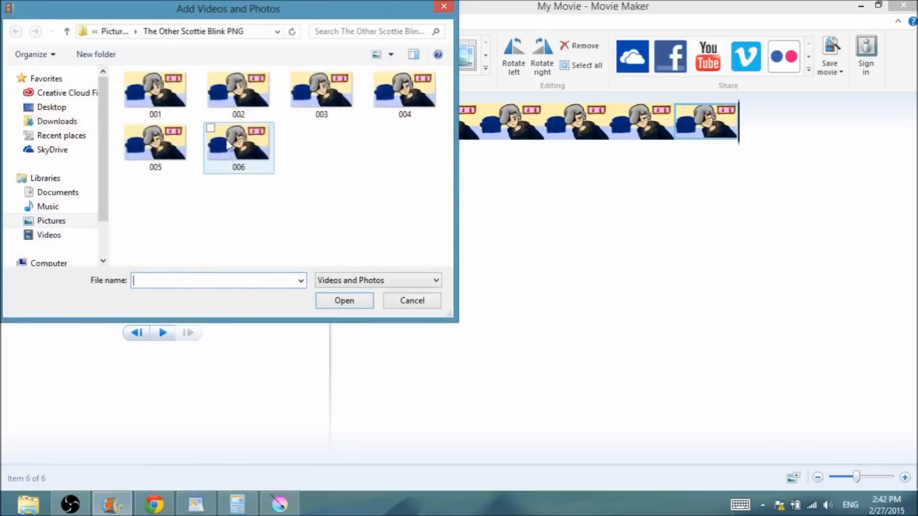
pyautogui.click(224, 144)
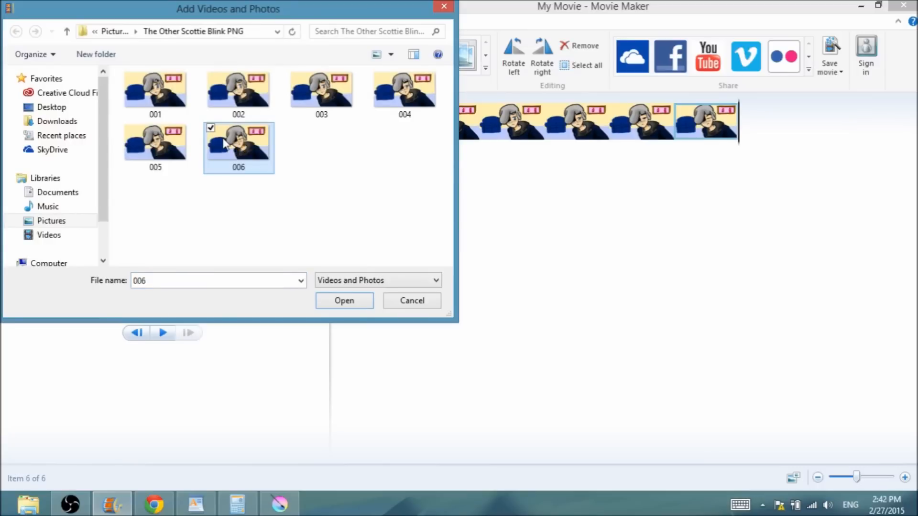
pyautogui.click(352, 304)
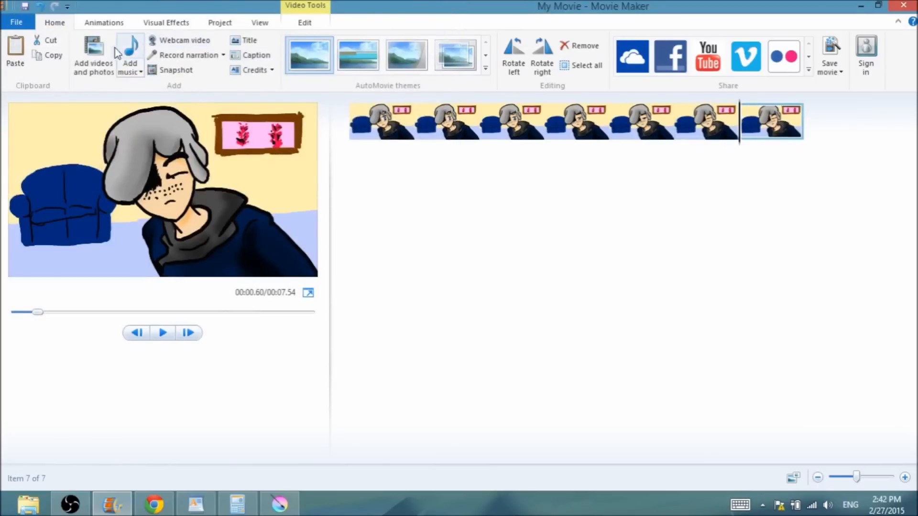
# Add image 005 and image 004 one at a time to the end of the storyboard.
pyautogui.click(107, 53)
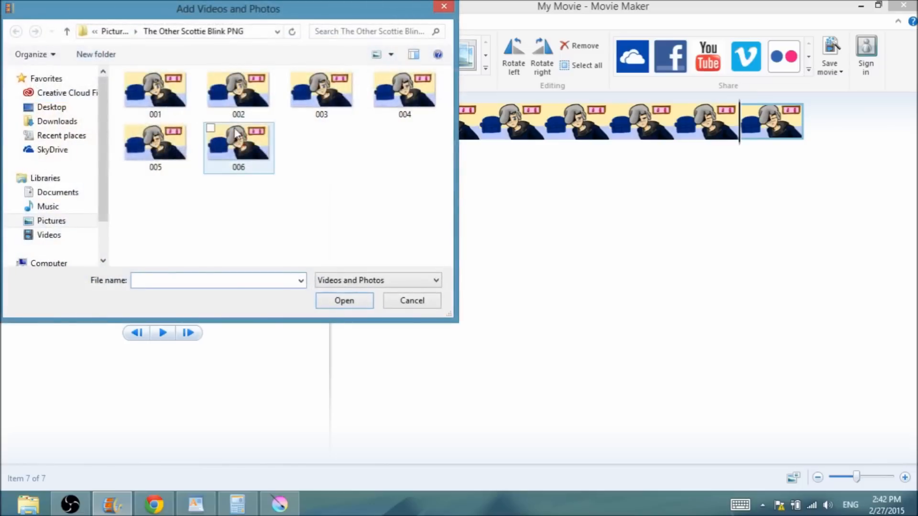
pyautogui.click(161, 138)
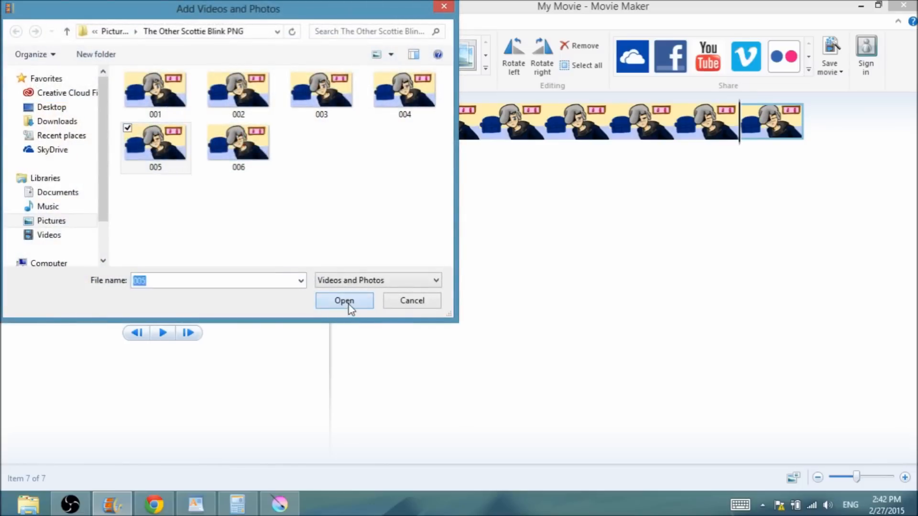
pyautogui.click(345, 300)
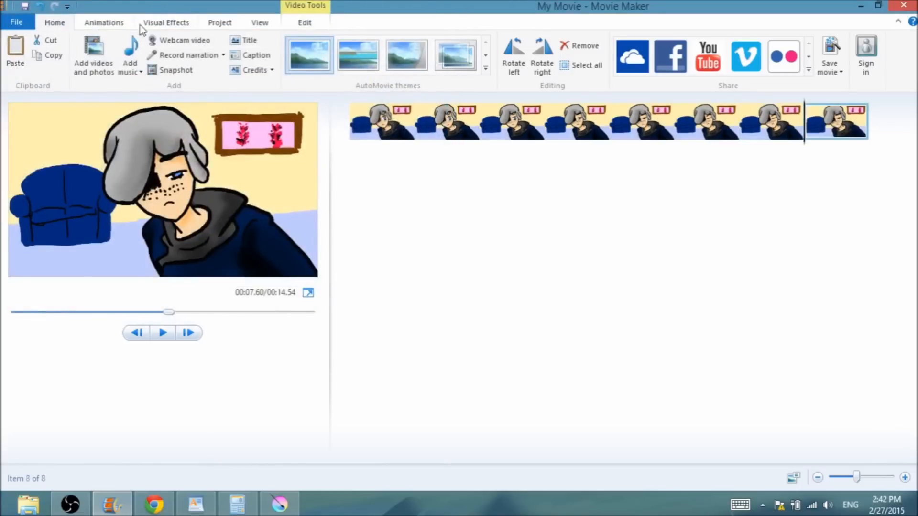
pyautogui.click(106, 51)
pyautogui.click(378, 76)
pyautogui.click(344, 301)
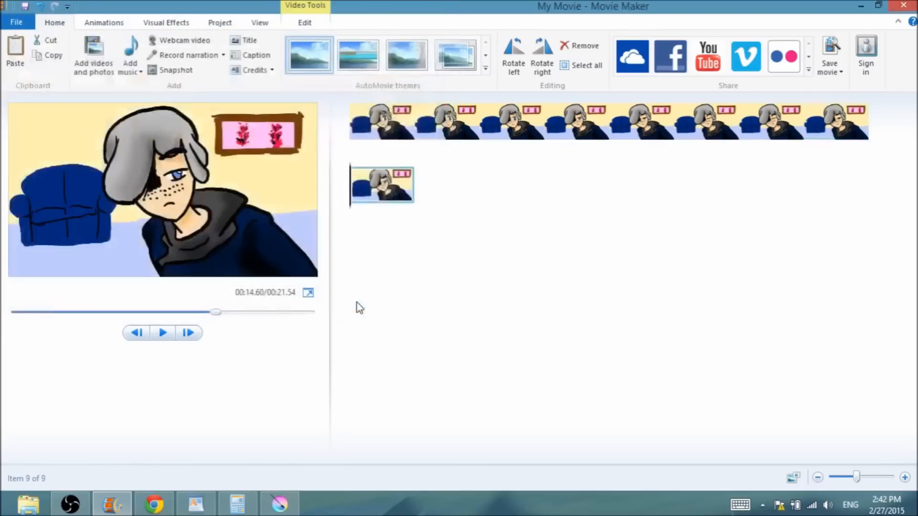
pyautogui.click(102, 23)
pyautogui.click(61, 23)
pyautogui.click(101, 64)
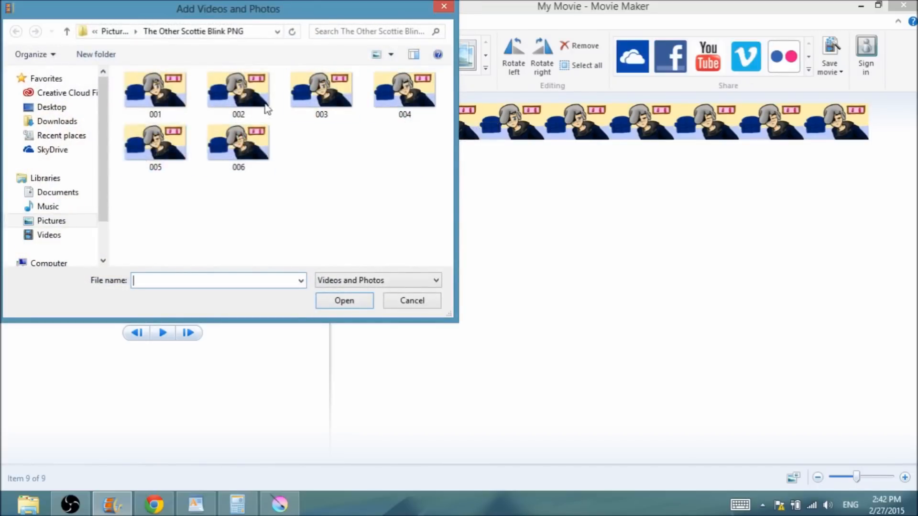
pyautogui.click(393, 94)
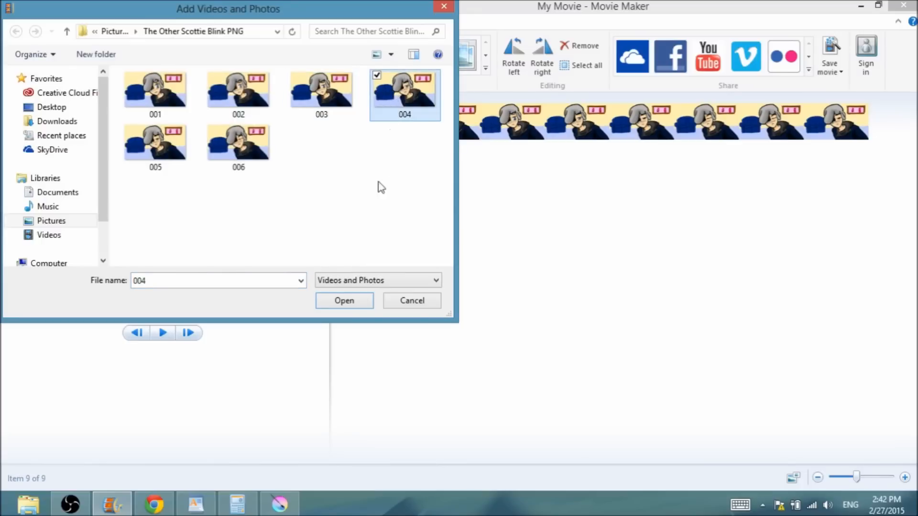
pyautogui.click(340, 301)
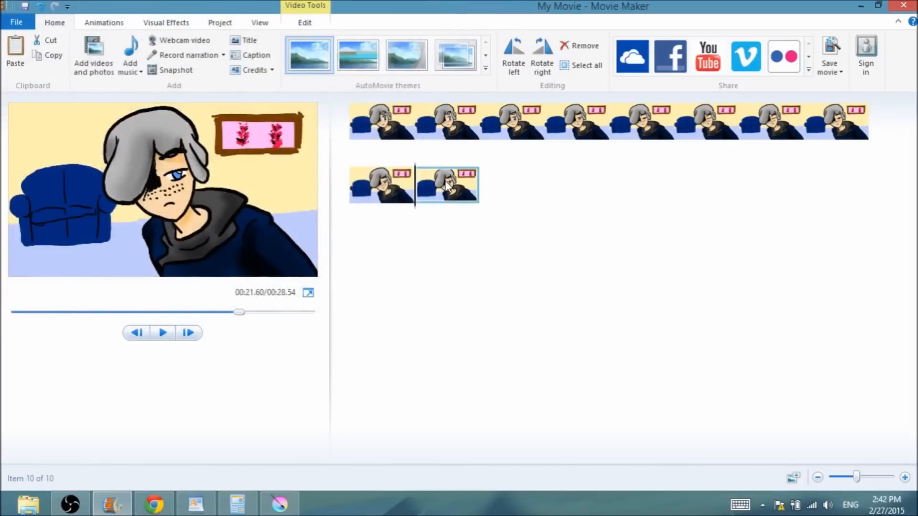
pyautogui.press('Delete')
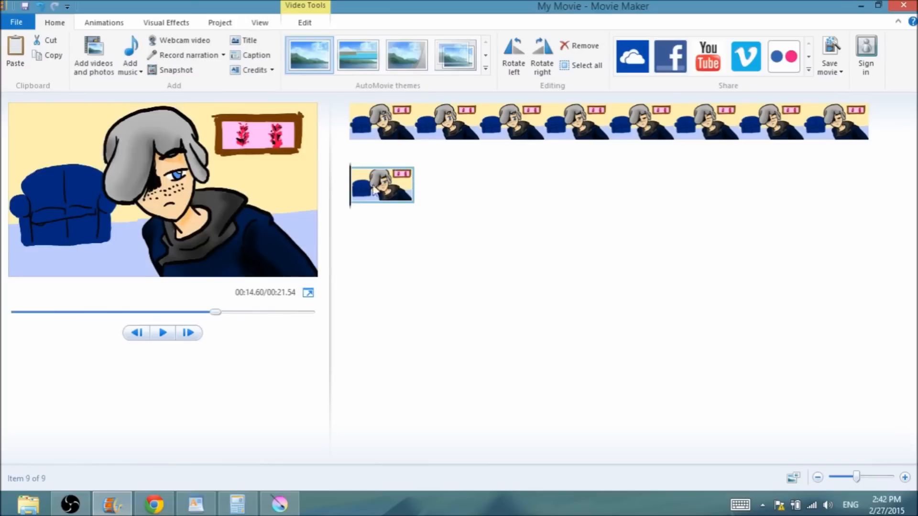
# Place the playhead after the last image and add images 003, 002 and 001 one at a time to the end of the storyboard.
pyautogui.moveTo(353, 195); pyautogui.dragTo(413, 199)
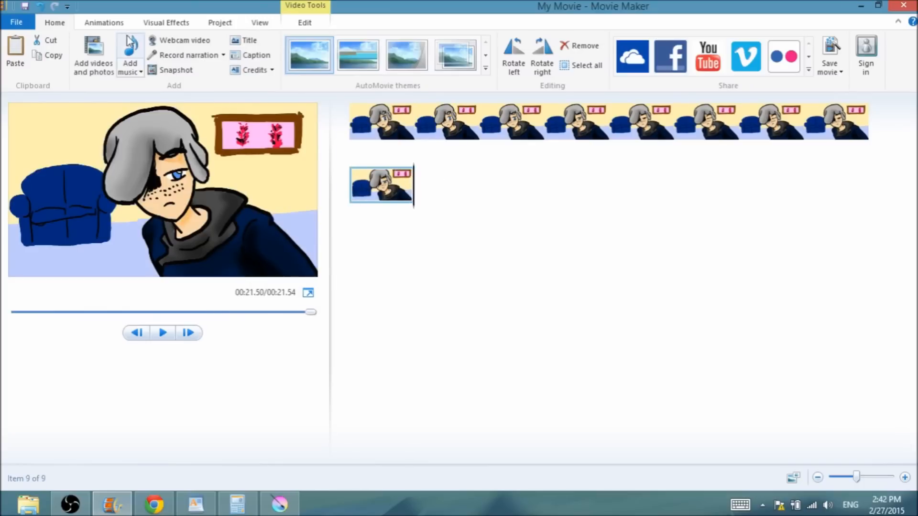
pyautogui.click(82, 53)
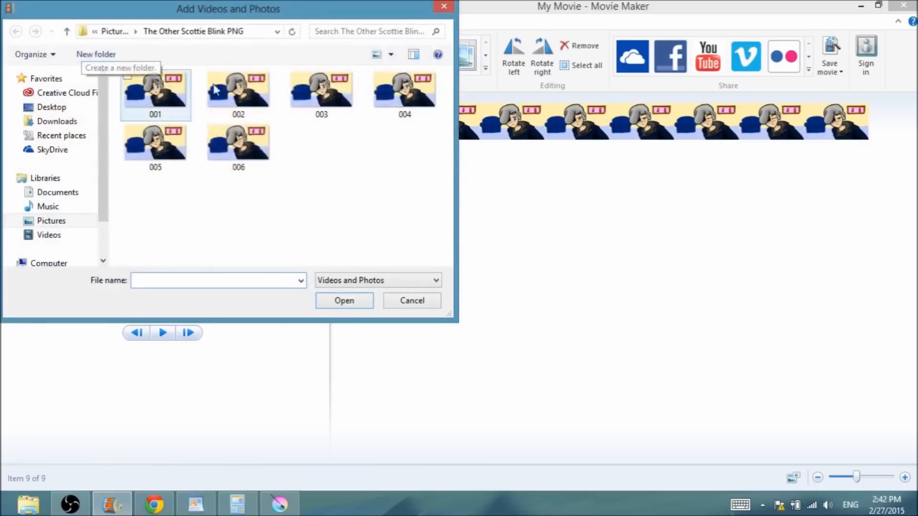
pyautogui.click(325, 99)
pyautogui.click(353, 302)
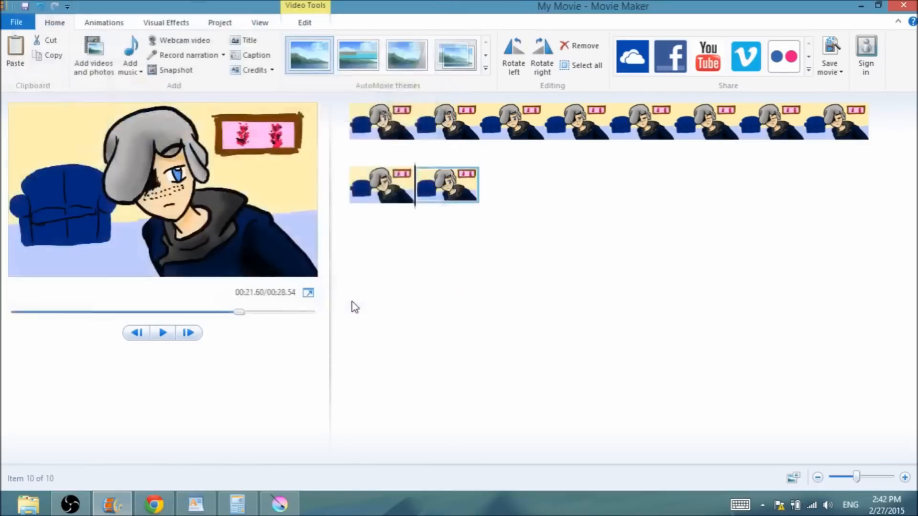
pyautogui.click(93, 54)
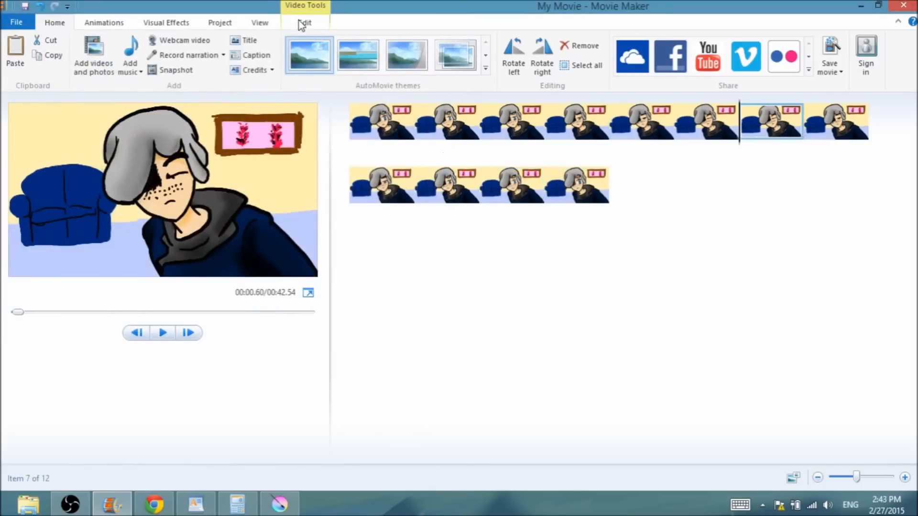
# Set the duration of the seventh image in the storyboard to 0.15 seconds.
pyautogui.click(301, 25)
pyautogui.click(259, 65)
pyautogui.write('.15')
# Set the eighth through eleventh images' duration to 0.06 seconds and the last image's duration to 0.15 seconds.
pyautogui.click(815, 122)
pyautogui.keyDown('ctrl'); pyautogui.click(382, 184); pyautogui.keyUp('ctrl')
pyautogui.keyDown('ctrl'); pyautogui.click(447, 185); pyautogui.keyUp('ctrl')
pyautogui.keyDown('ctrl'); pyautogui.click(511, 185); pyautogui.keyUp('ctrl')
pyautogui.click(260, 65)
pyautogui.write('.15.15')
# Play the complete blink animation from the first image to check its timing.
pyautogui.click(372, 112)
pyautogui.click(162, 333)
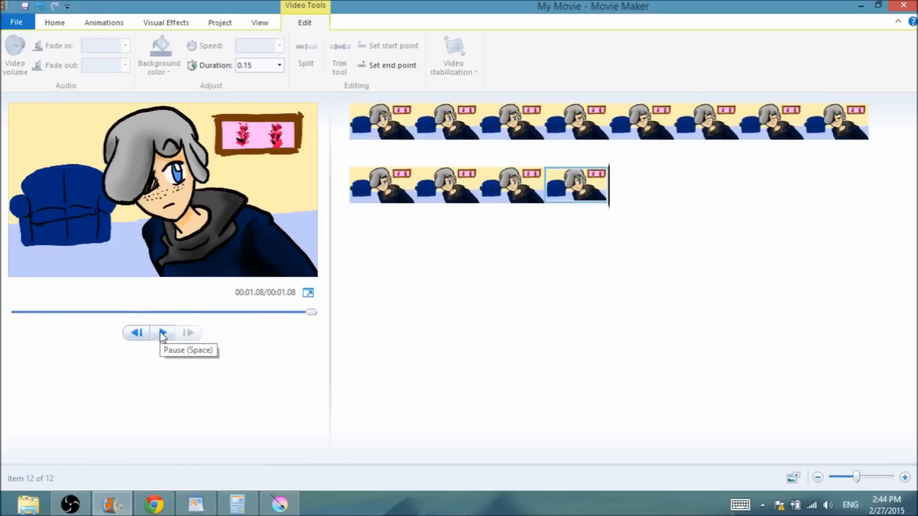
# Start saving the movie as a video file with the high-definition display setting.
pyautogui.click(57, 21)
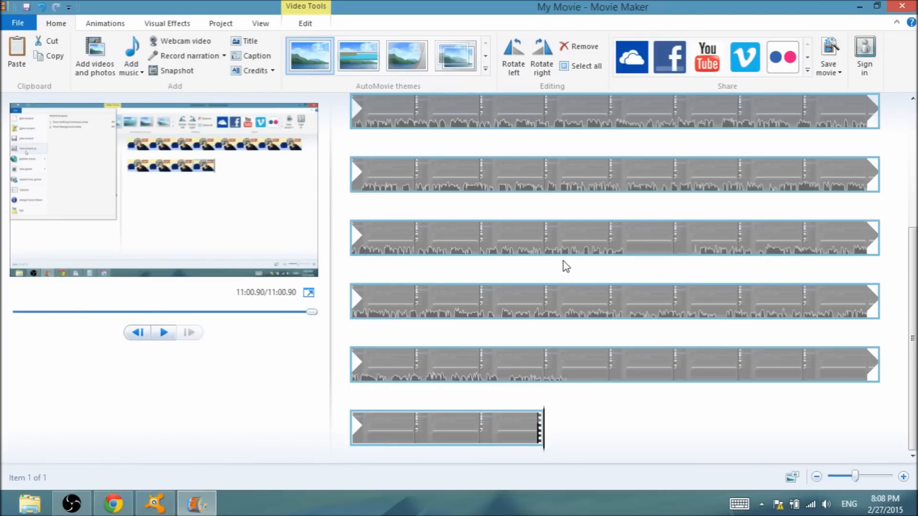
pyautogui.click(17, 24)
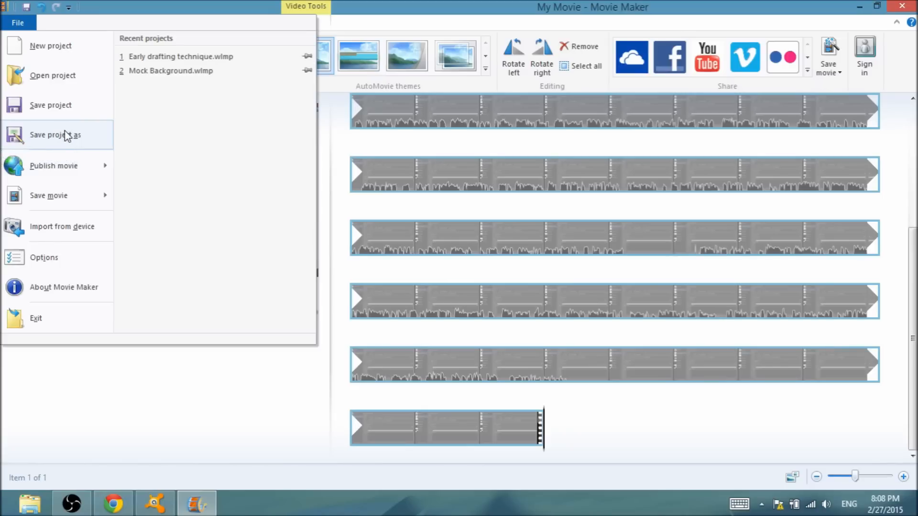
pyautogui.moveTo(59, 206)
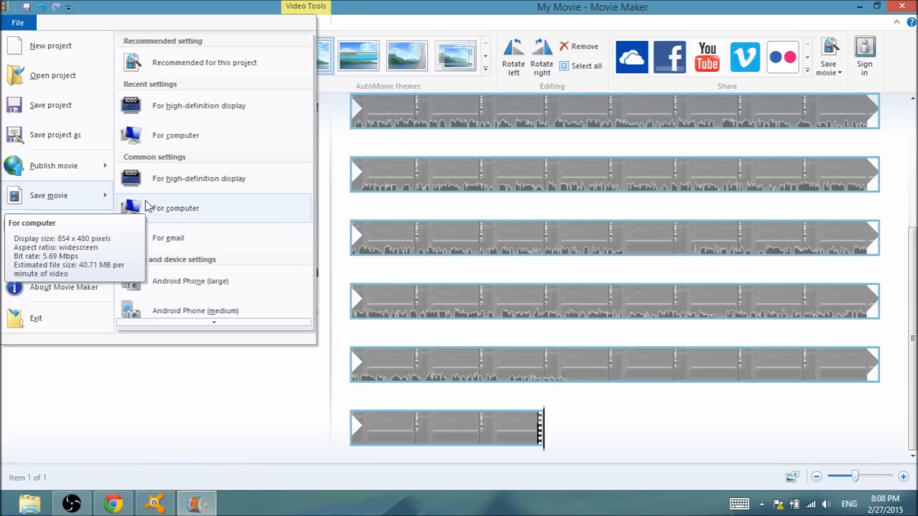
pyautogui.click(195, 180)
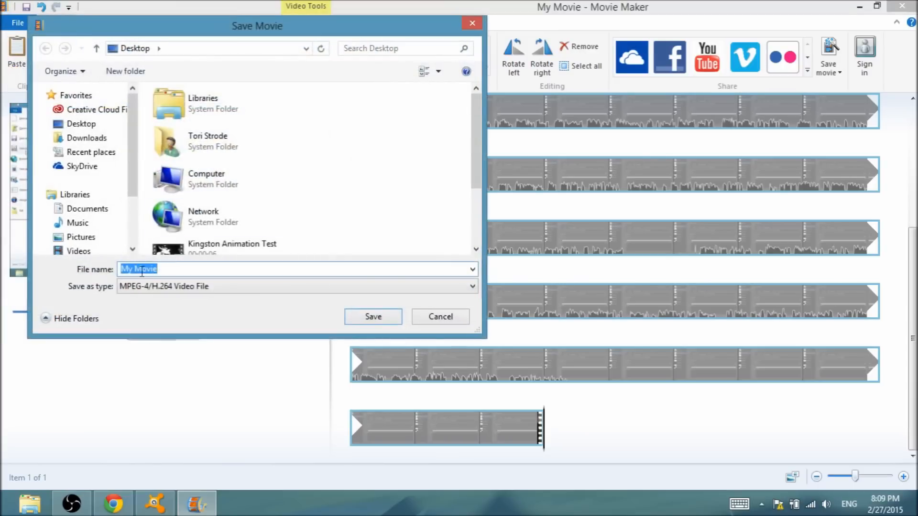